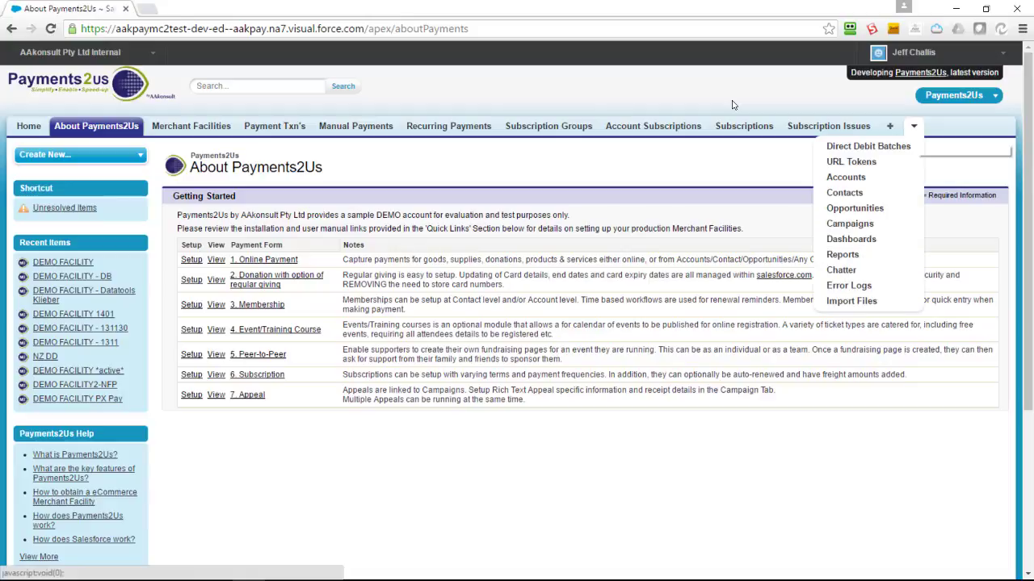
Start a new campaign using the Campaign record type.
{"action": "left_click", "coordinate": [850, 225]}
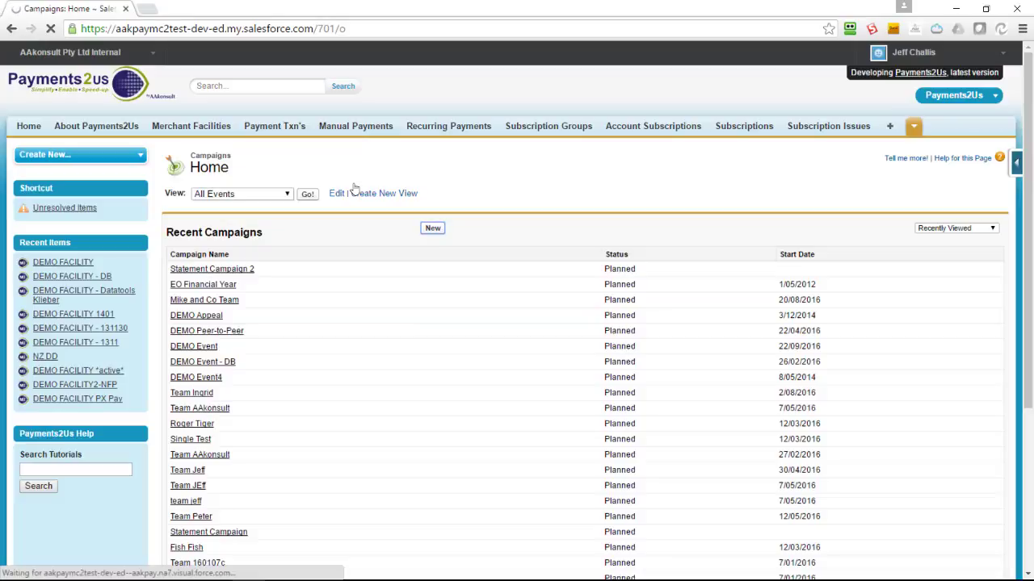
{"action": "left_click", "coordinate": [430, 306]}
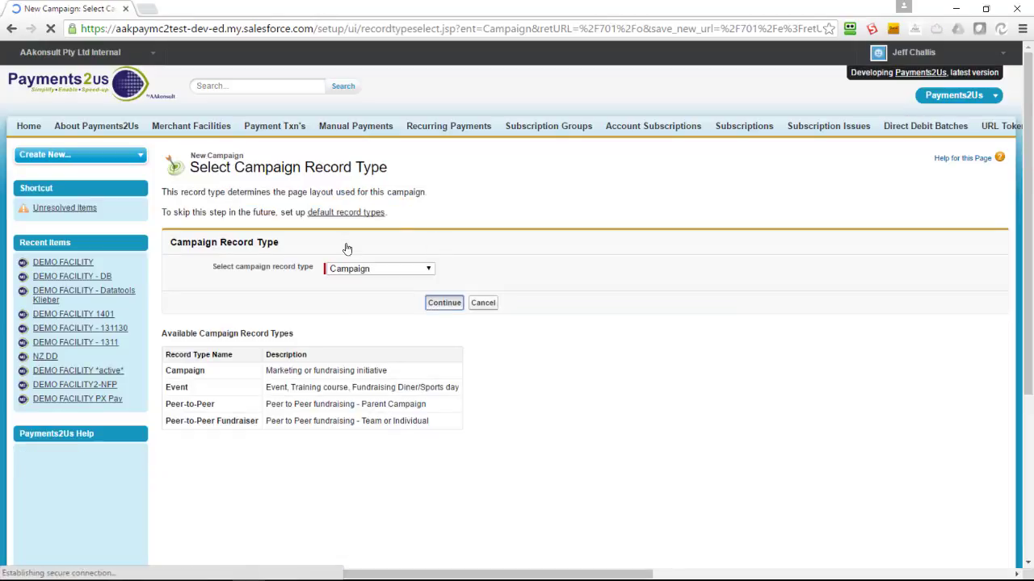
{"action": "left_click", "coordinate": [436, 304]}
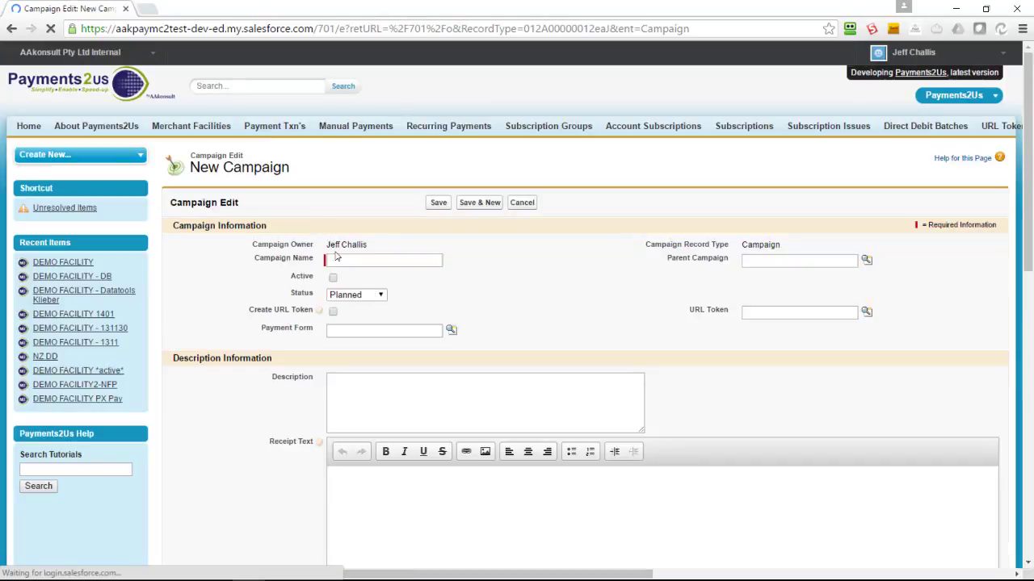
Name the campaign "Annual Statement 15/16" and mark it as active.
{"action": "left_click", "coordinate": [335, 257]}
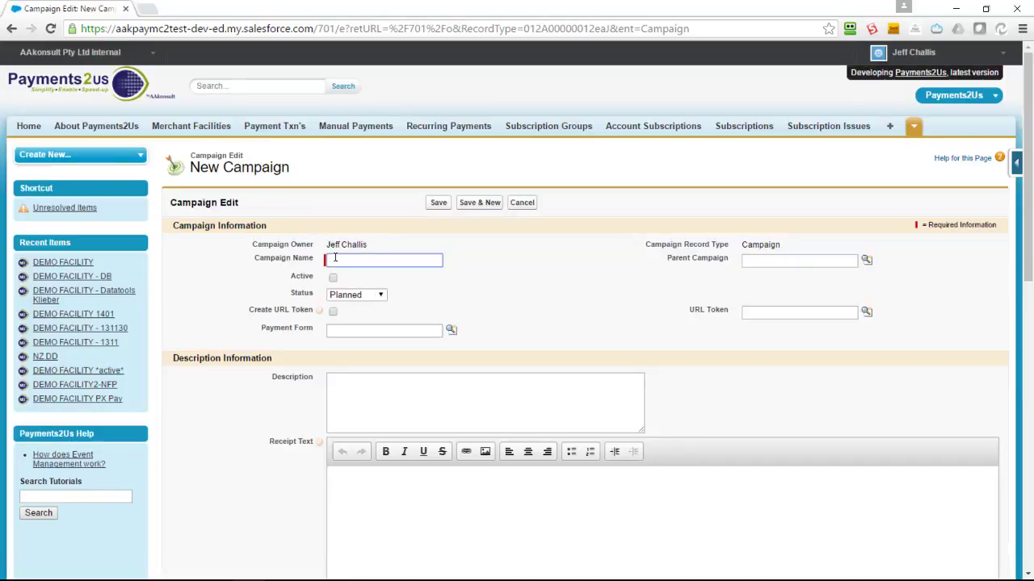
{"action": "type", "text": "Annual Statement 15/16"}
{"action": "key", "text": "Tab"}
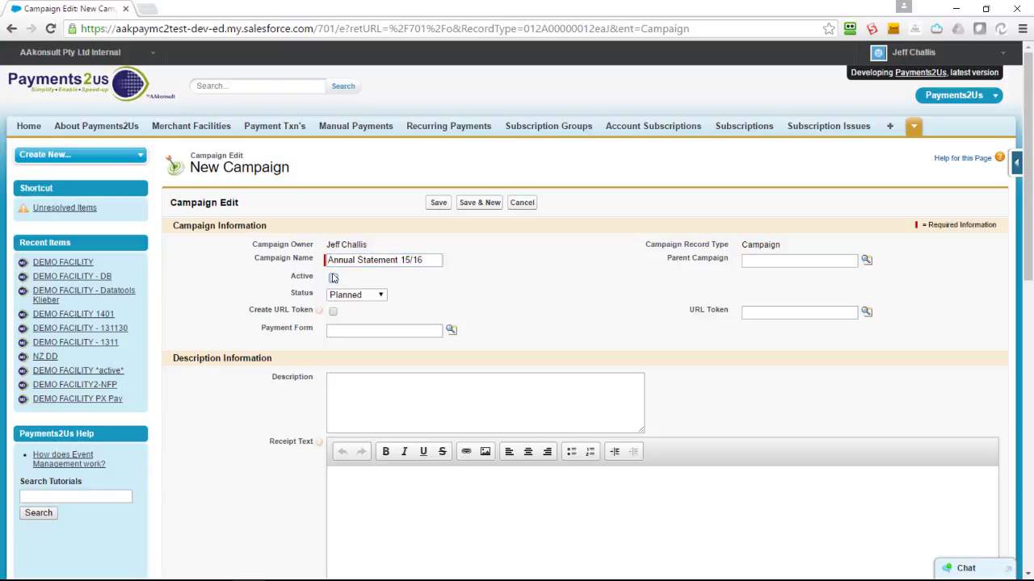
{"action": "left_click", "coordinate": [333, 279]}
Fill the Statement Text with the "Thank you for fighting hunger in Australia" letter, including the {!Contact.FirstName} and {!totalAmount} merge fields.
{"action": "scroll", "coordinate": [344, 415], "scroll_direction": "down", "scroll_amount": 4}
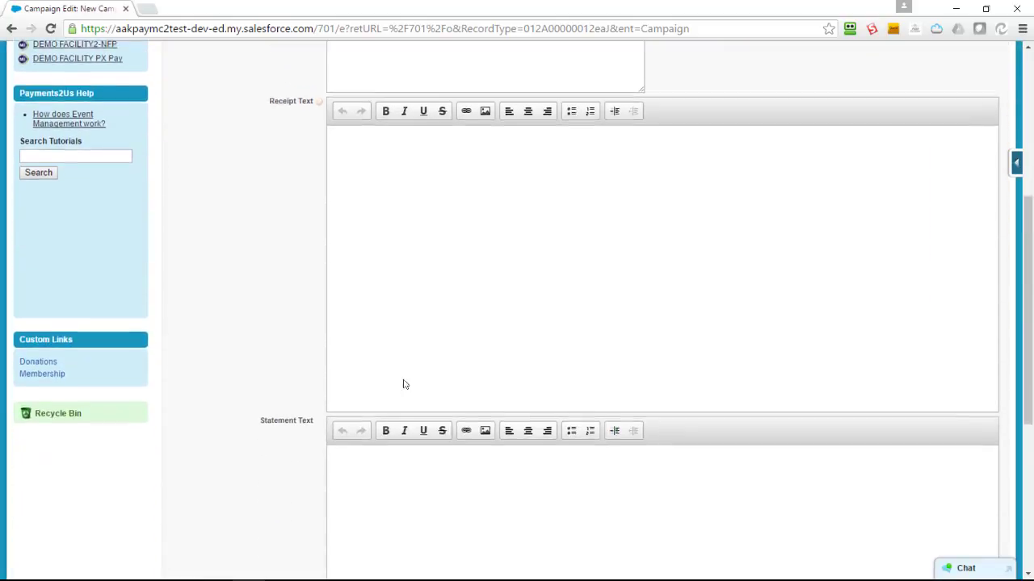
{"action": "scroll", "coordinate": [405, 384], "scroll_direction": "down", "scroll_amount": 3}
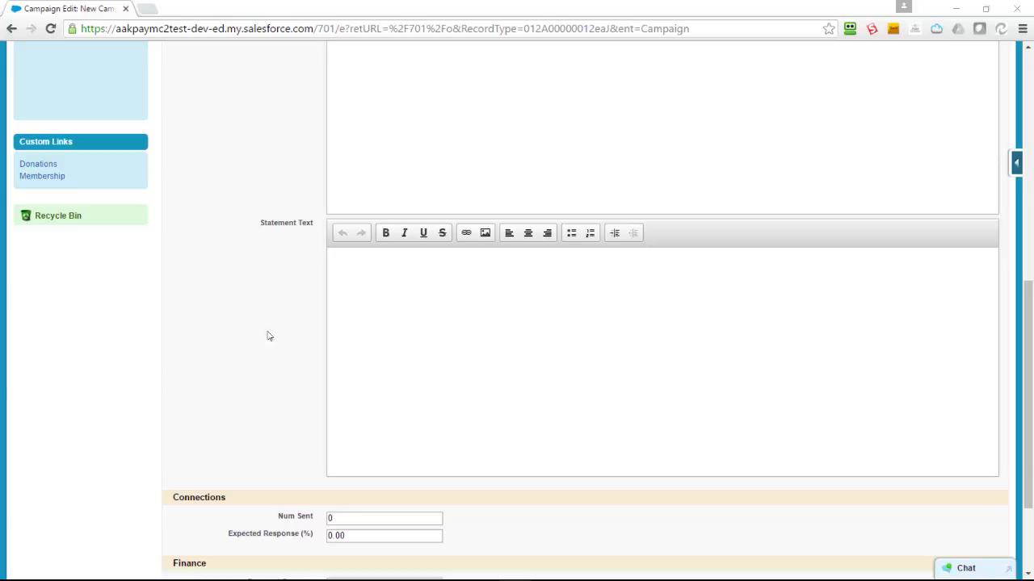
{"action": "left_click", "coordinate": [374, 264]}
{"action": "type", "text": "Thank you for fighting hunger in Australia  Dear {!Contact.FirstName},  During the 2015-16 financial year, you have kindly donated {!totalAmount} to assist the work of XYZ Organisation, please find your annual tax receipt below.  Last financial year your donations provided the equivalent of {!totalAmount} x 8 worth of healthy food, contributing to the distribution of over 17 million meals to people in need across XYZ State.  Your generous support means that we can continue to feed thousands of hungry people across the state, ensuring everyone has access to the food they need to be healthy and connected members of their communities.  Yours sincerely  Joe Blogs Chief Executive Officer"}
{"action": "scroll", "coordinate": [533, 353], "scroll_direction": "up", "scroll_amount": 1}
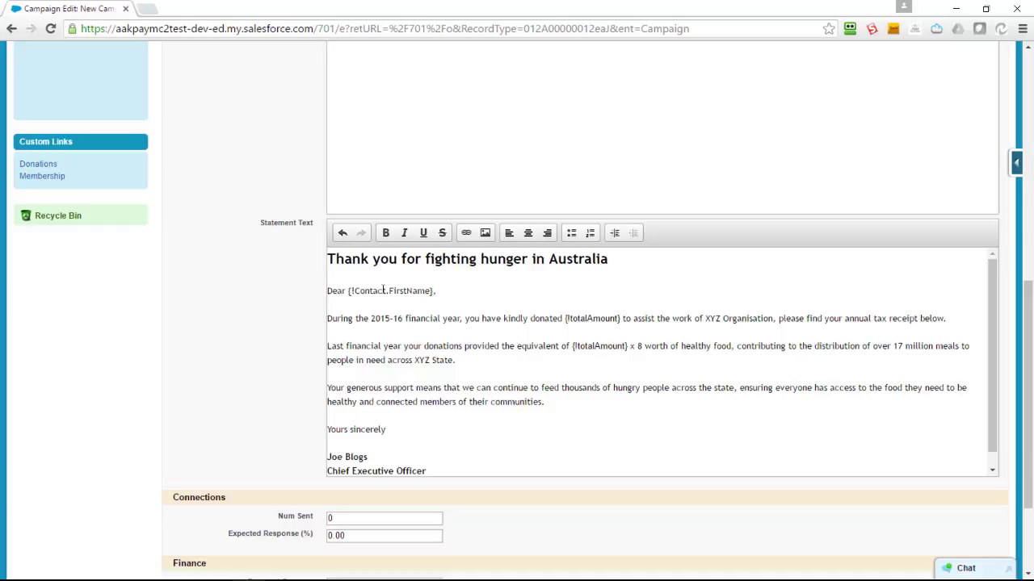
Check the contact first name and total amount merge fields in the statement letter, and save the campaign.
{"action": "left_click_drag", "start_coordinate": [389, 290], "coordinate": [361, 290]}
{"action": "left_click", "coordinate": [360, 309]}
{"action": "left_click_drag", "start_coordinate": [623, 319], "coordinate": [565, 319]}
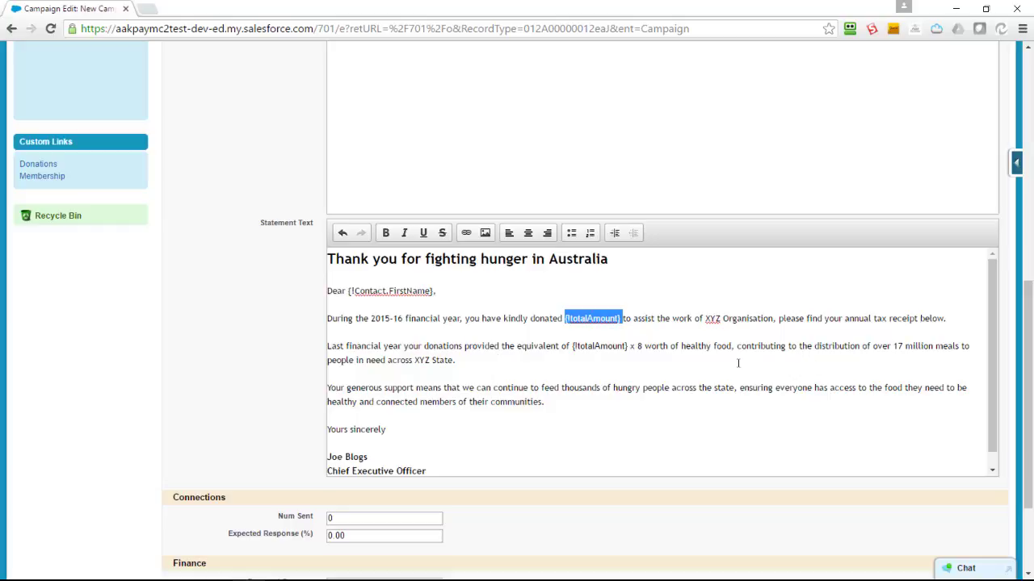
{"action": "scroll", "coordinate": [737, 363], "scroll_direction": "down", "scroll_amount": 1}
{"action": "scroll", "coordinate": [738, 362], "scroll_direction": "up", "scroll_amount": 10}
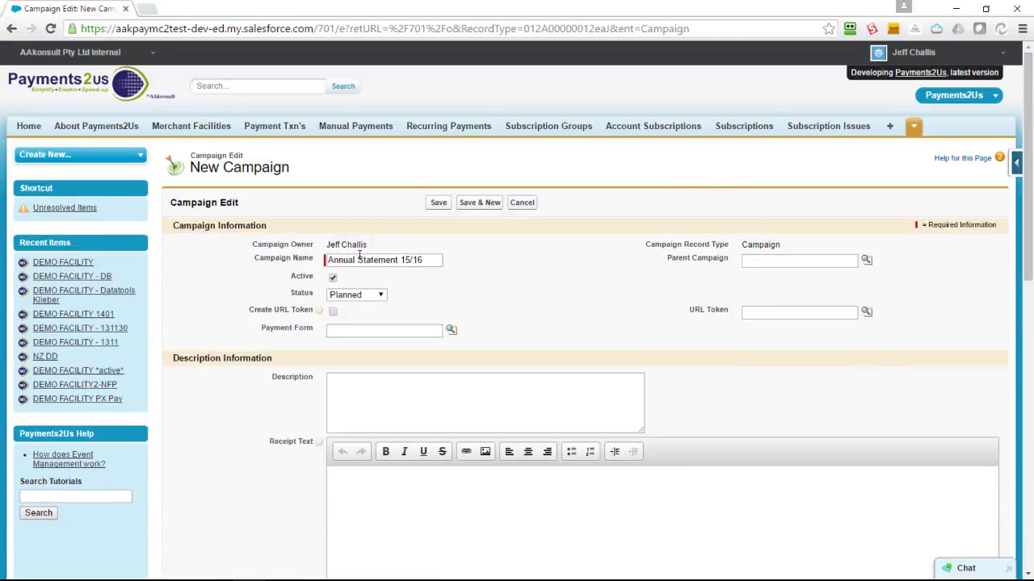
{"action": "left_click_drag", "start_coordinate": [358, 256], "coordinate": [431, 258]}
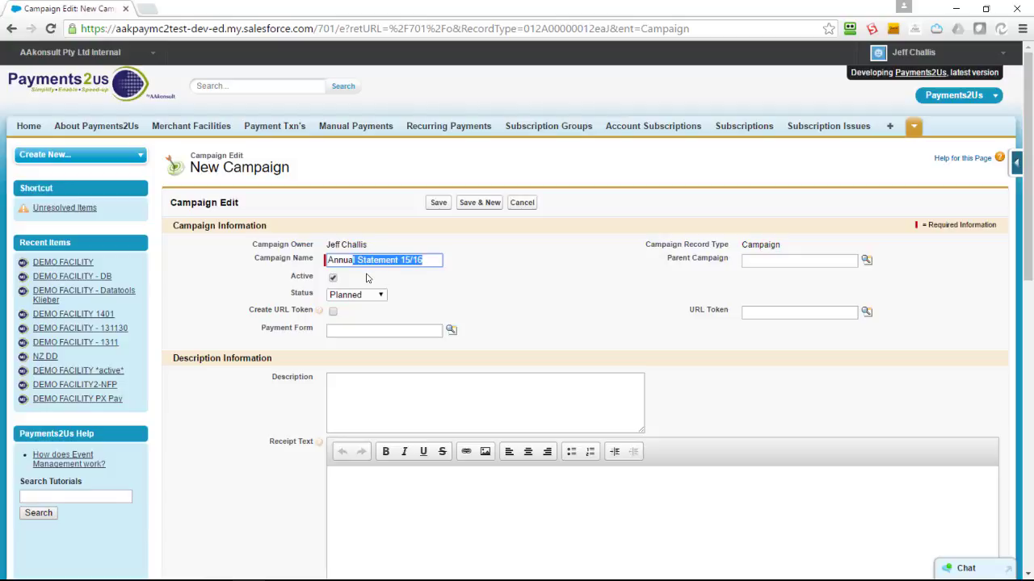
{"action": "left_click", "coordinate": [439, 202]}
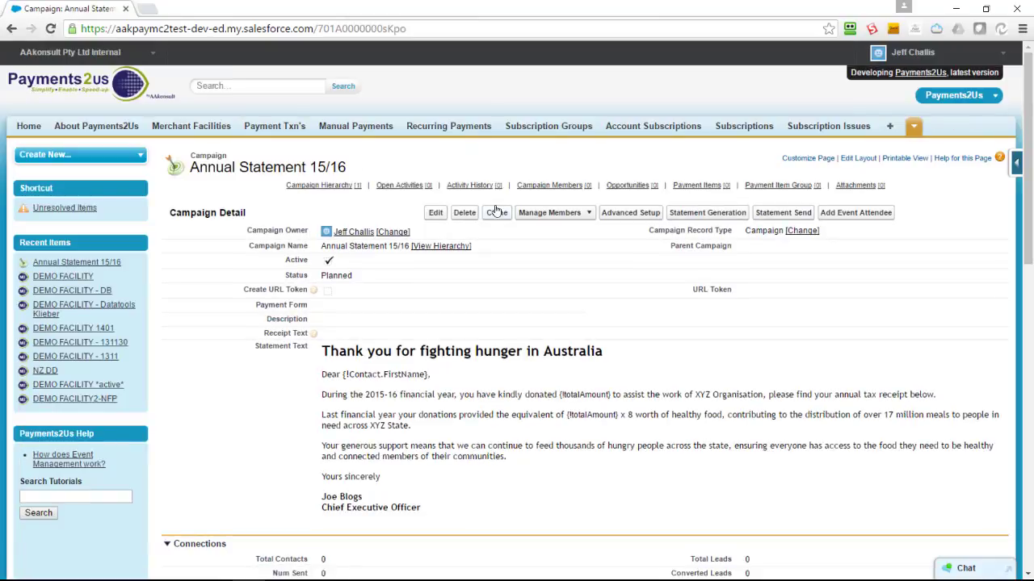
Create a new report of the type Opportunities with Contact Roles.
{"action": "left_click", "coordinate": [913, 126]}
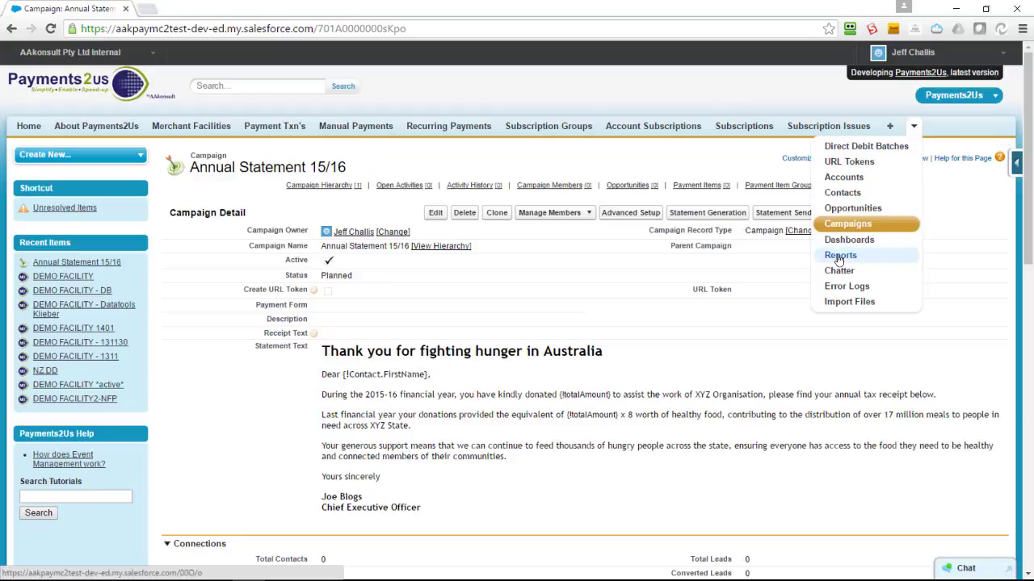
{"action": "left_click", "coordinate": [839, 256]}
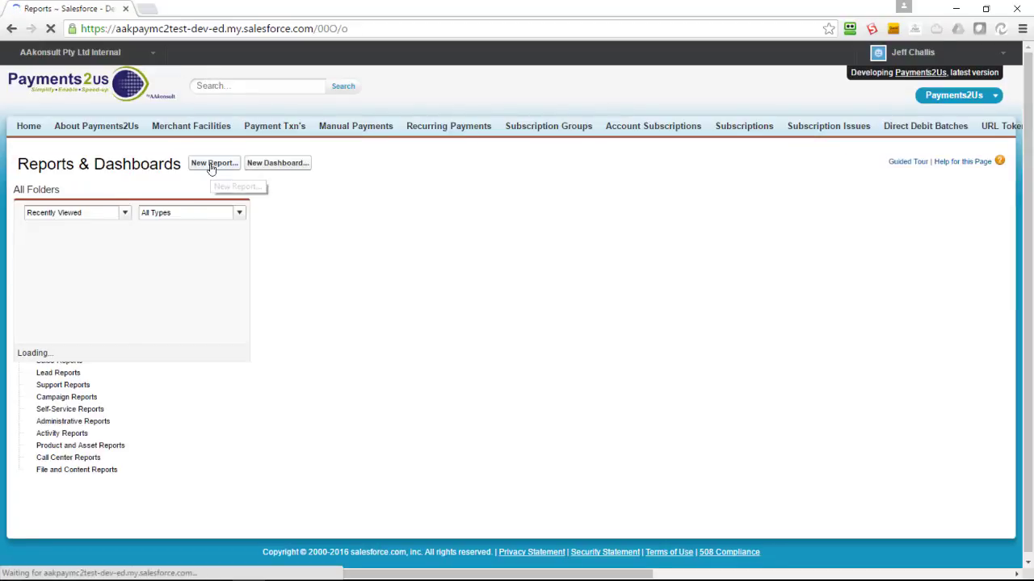
{"action": "left_click", "coordinate": [212, 164]}
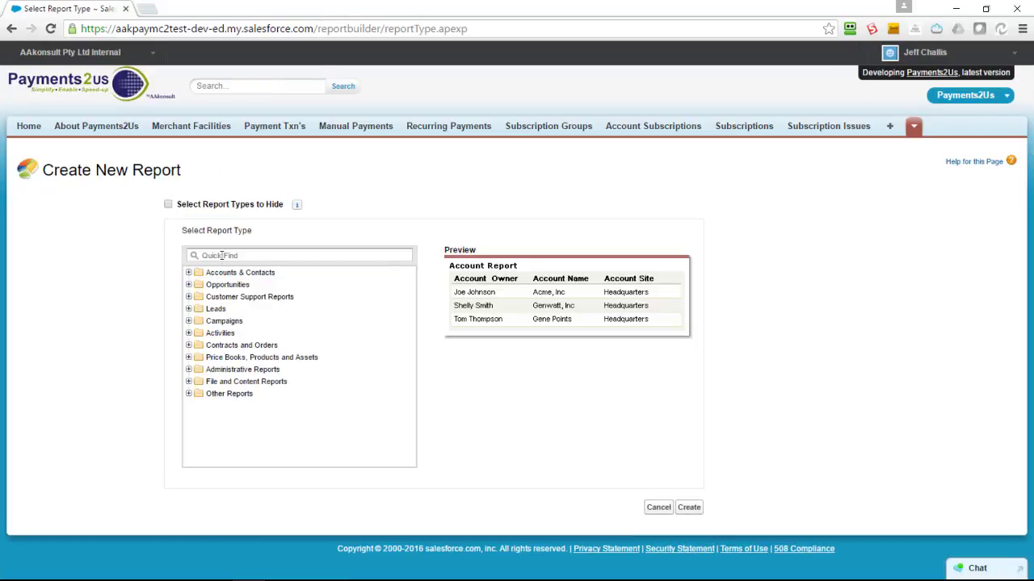
{"action": "left_click", "coordinate": [221, 255]}
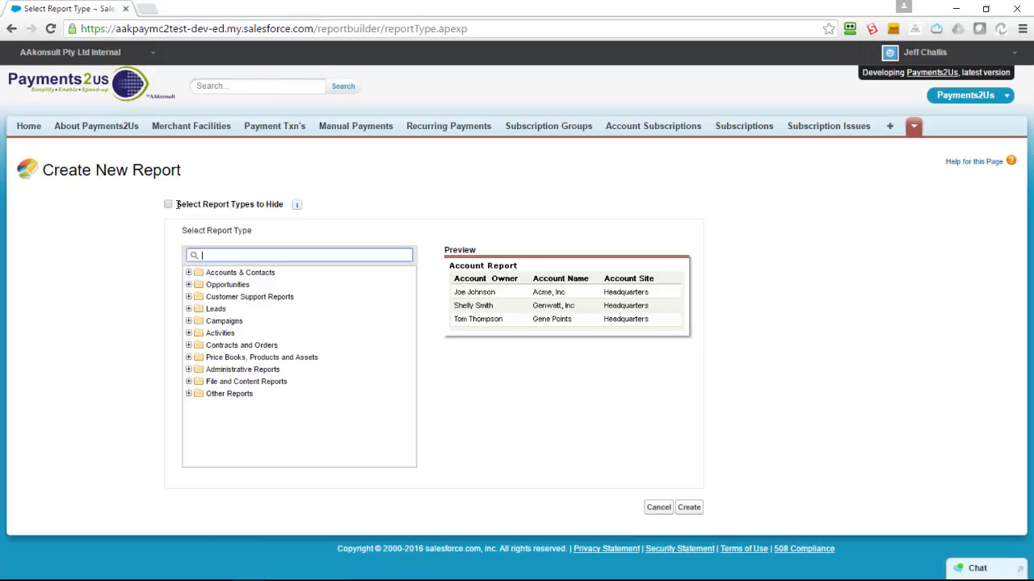
{"action": "type", "text": "opp"}
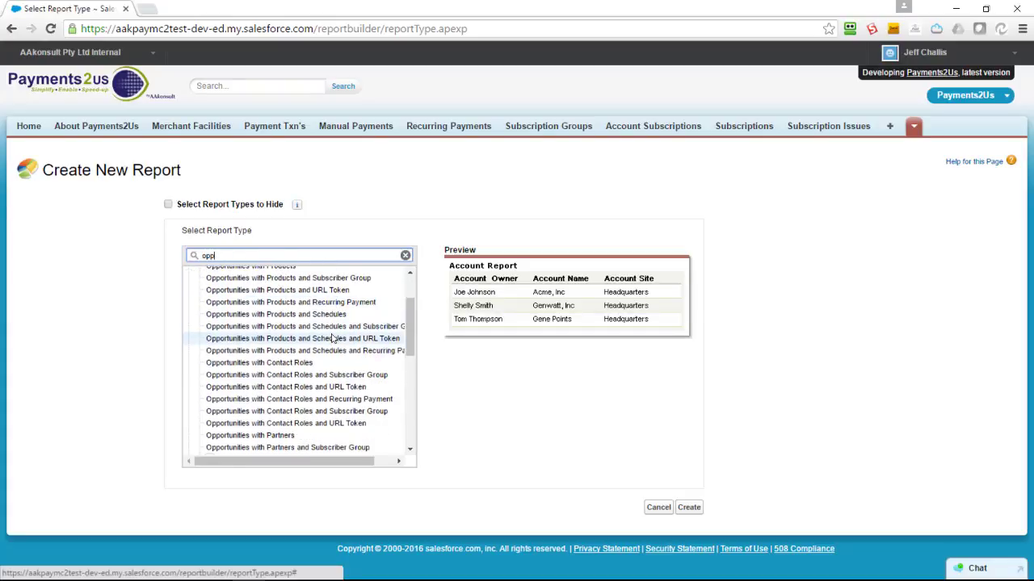
{"action": "scroll", "coordinate": [331, 339], "scroll_direction": "down", "scroll_amount": 2}
{"action": "left_click", "coordinate": [301, 363]}
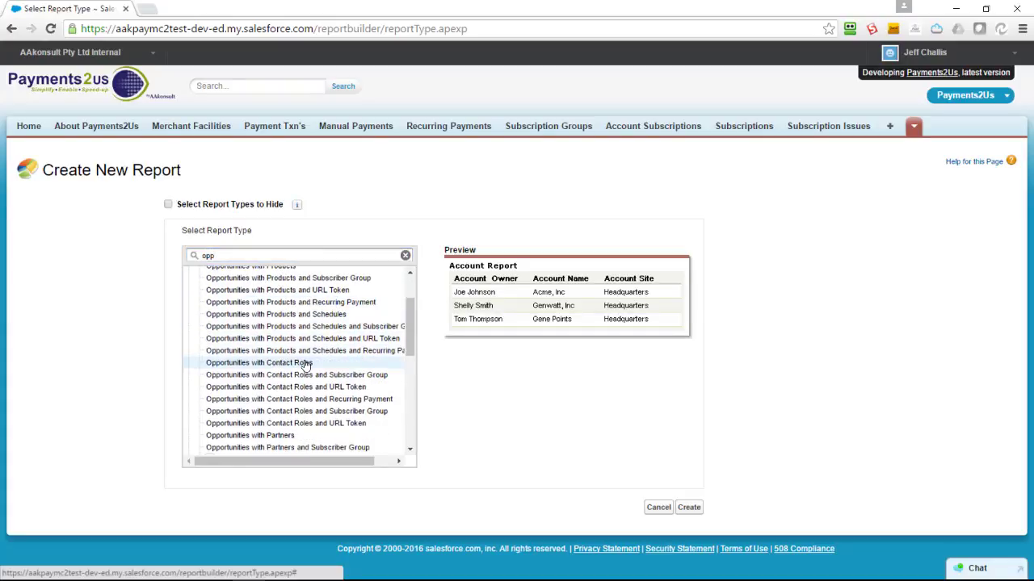
{"action": "left_click", "coordinate": [689, 507]}
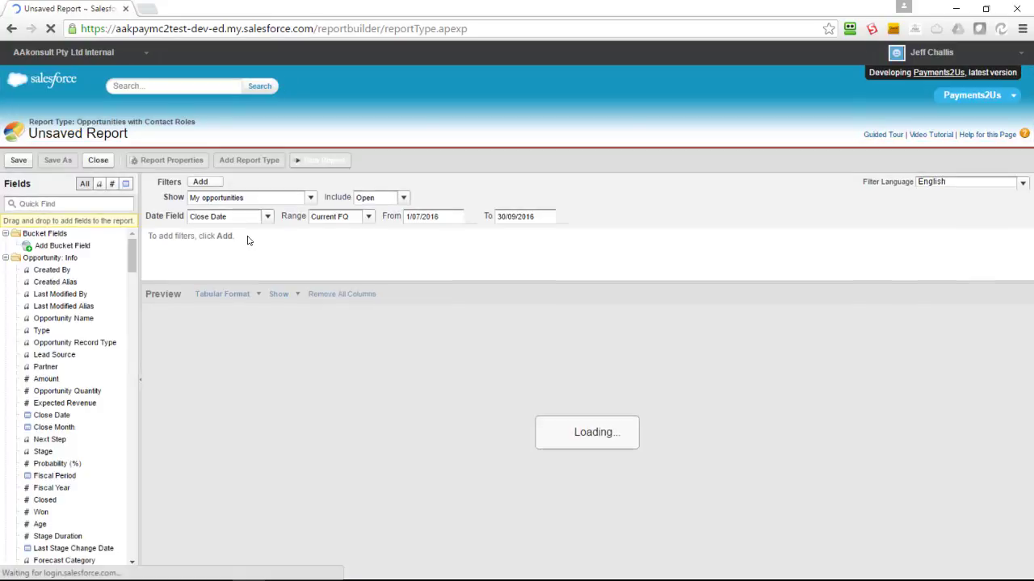
Filter the report to all opportunities that are Closed Won and run it.
{"action": "left_click", "coordinate": [250, 197]}
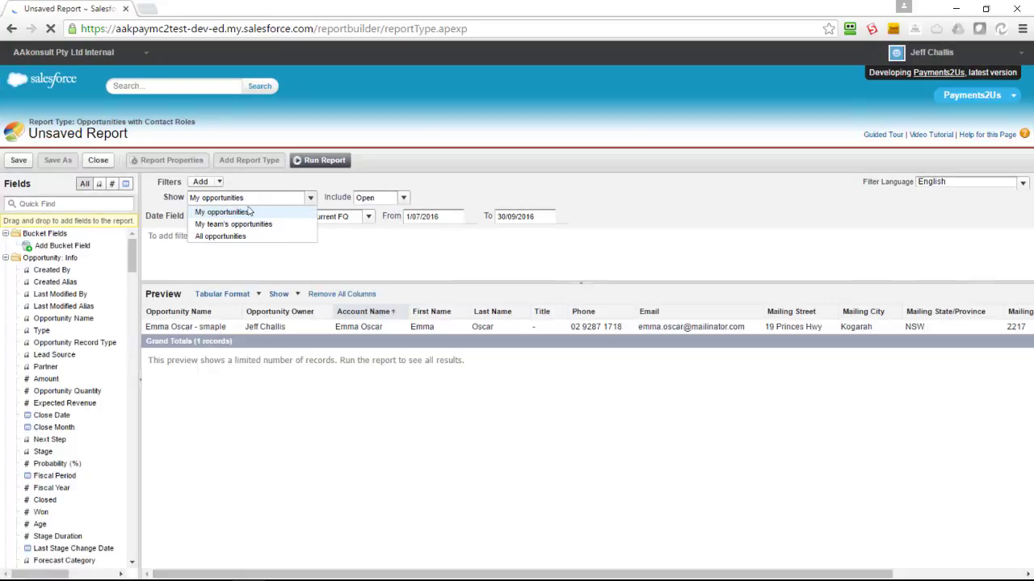
{"action": "left_click", "coordinate": [216, 235]}
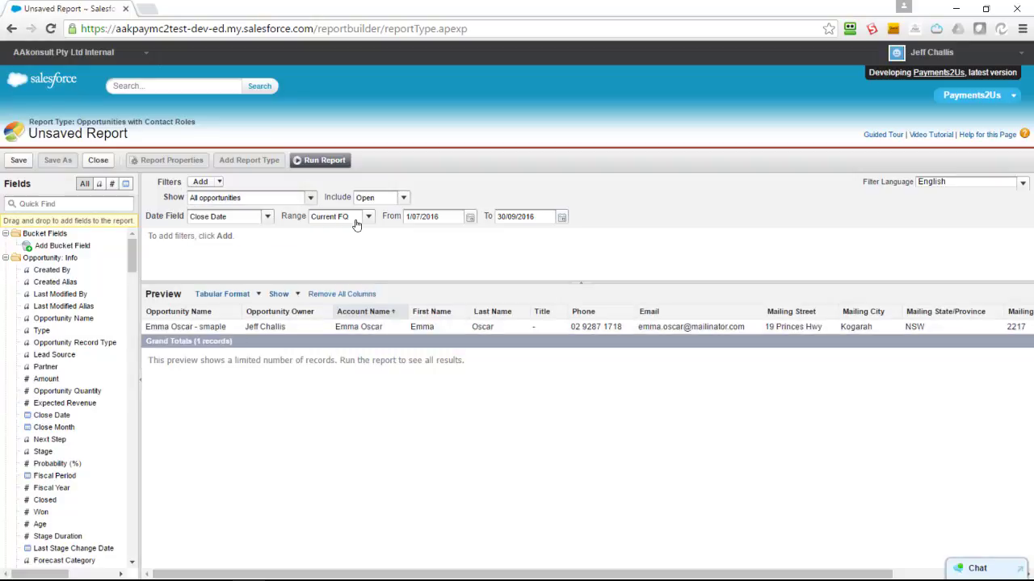
{"action": "left_click", "coordinate": [397, 199]}
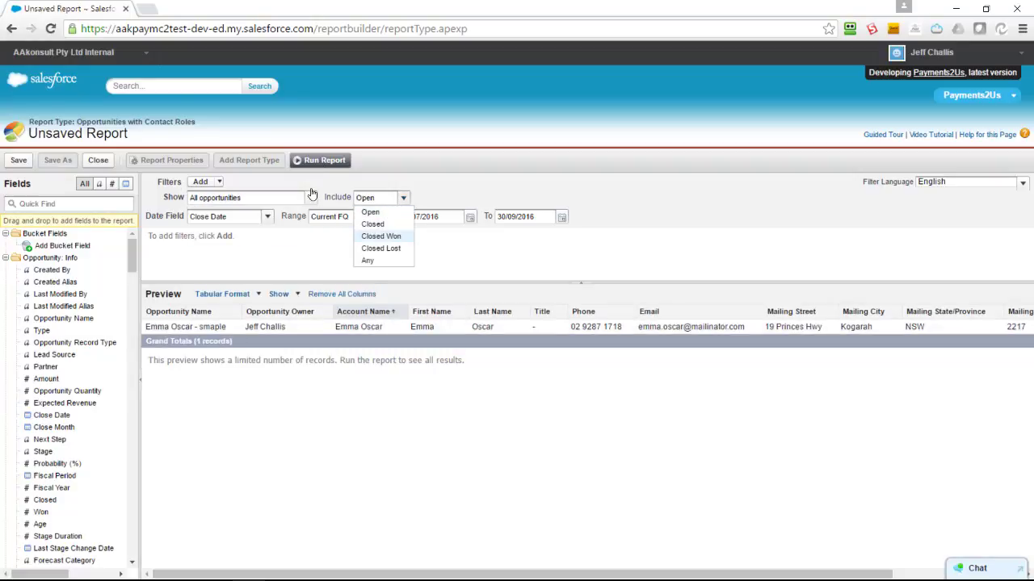
{"action": "left_click", "coordinate": [386, 237]}
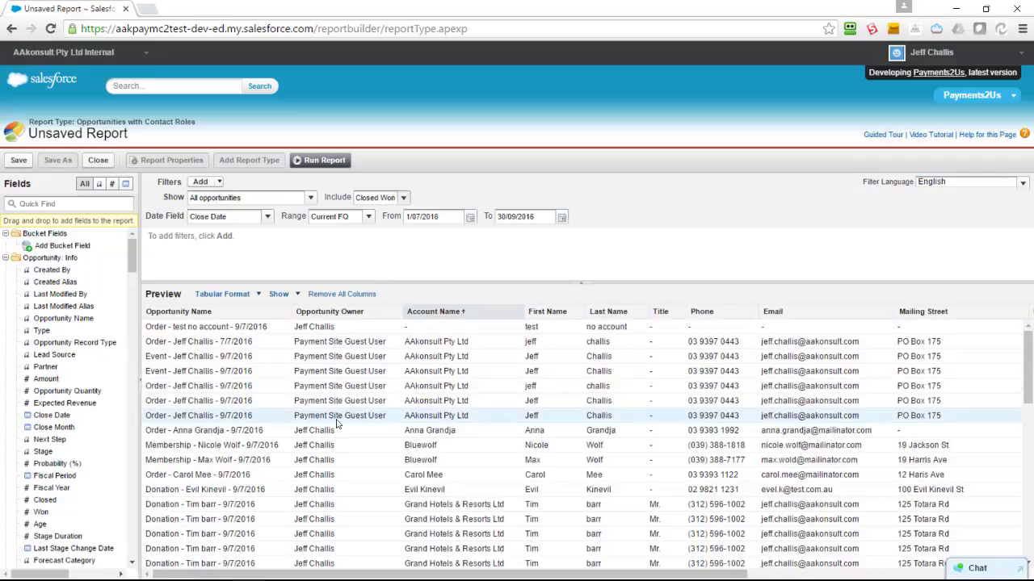
{"action": "left_click", "coordinate": [318, 161]}
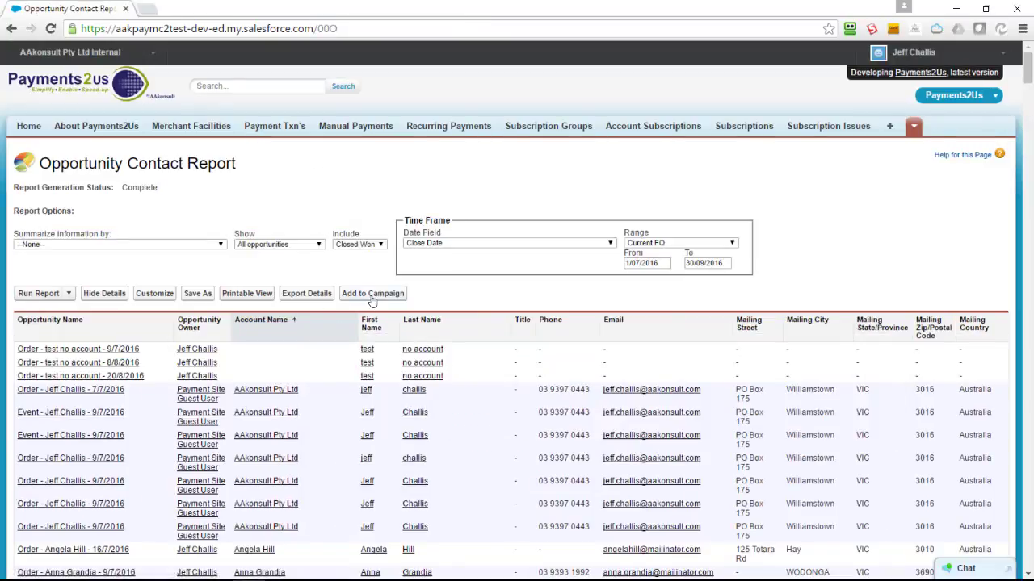
Add the report's contacts to the Annual Statement 15/16 campaign without overriding existing member statuses.
{"action": "left_click", "coordinate": [371, 295]}
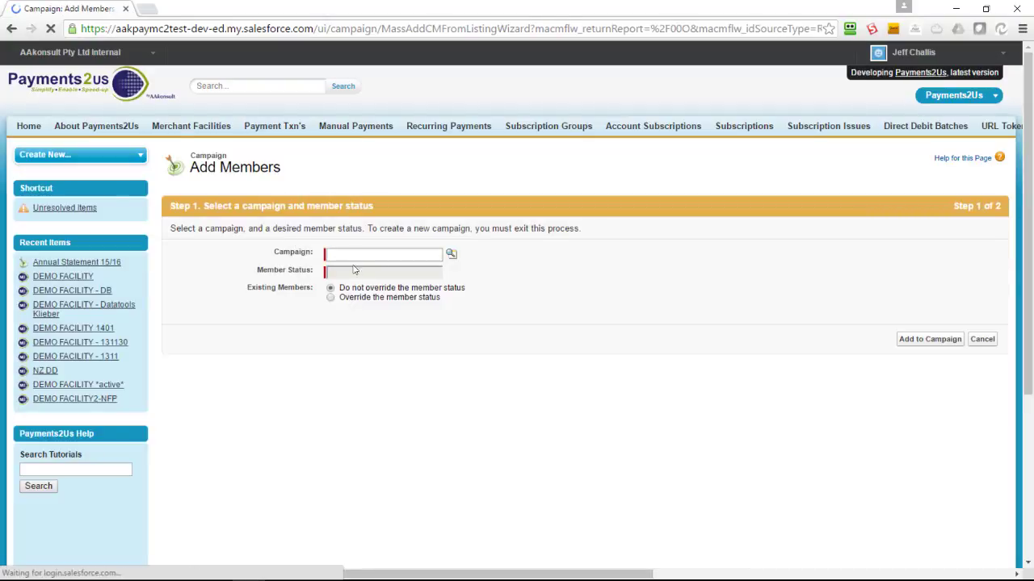
{"action": "left_click", "coordinate": [451, 254]}
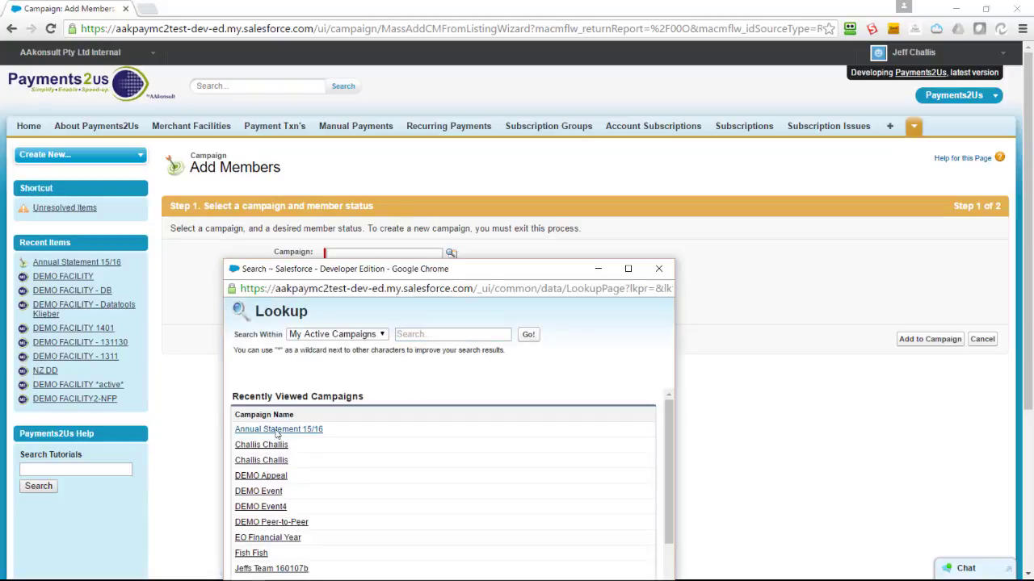
{"action": "left_click", "coordinate": [277, 430]}
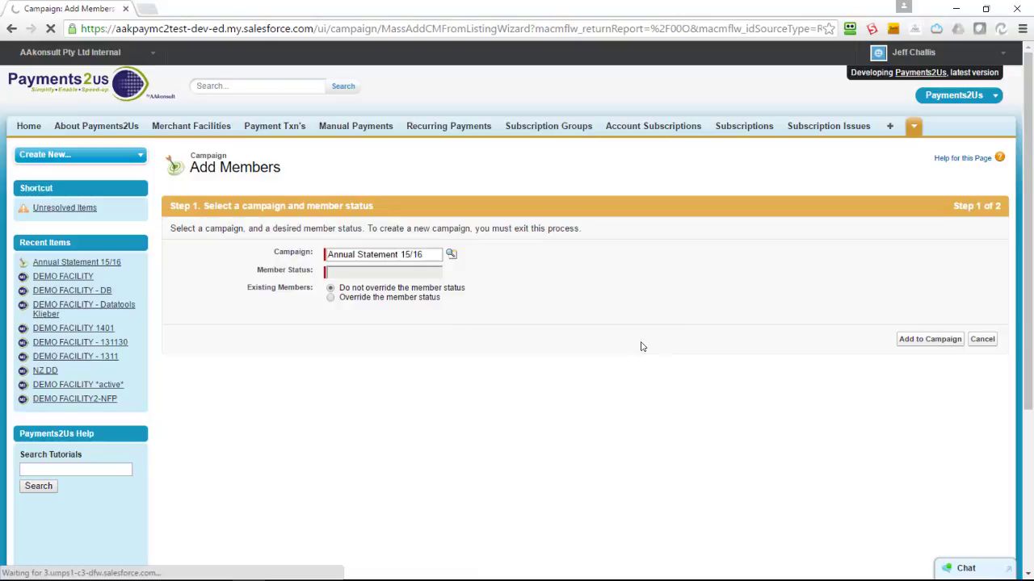
{"action": "left_click", "coordinate": [913, 344]}
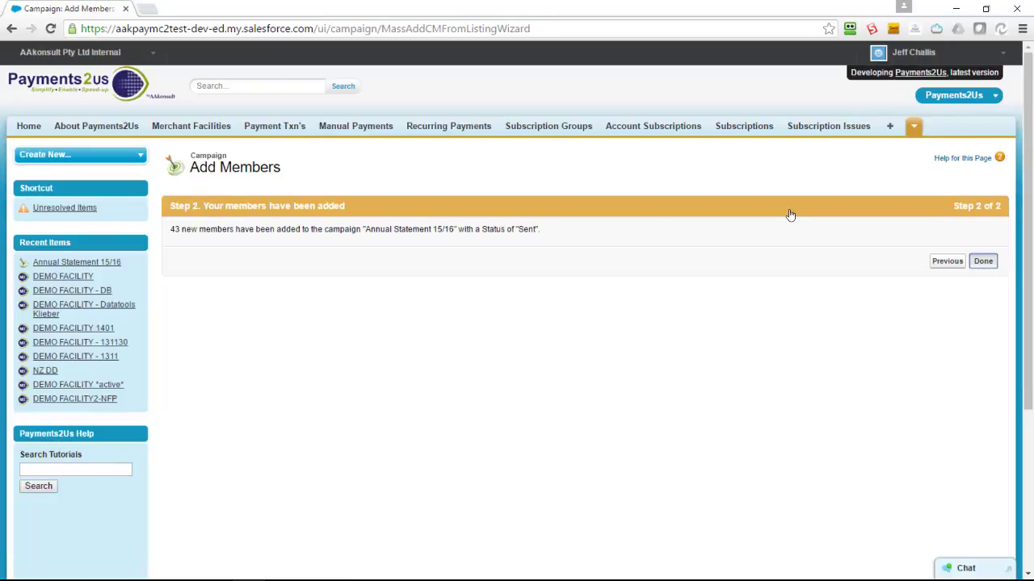
{"action": "left_click", "coordinate": [983, 262]}
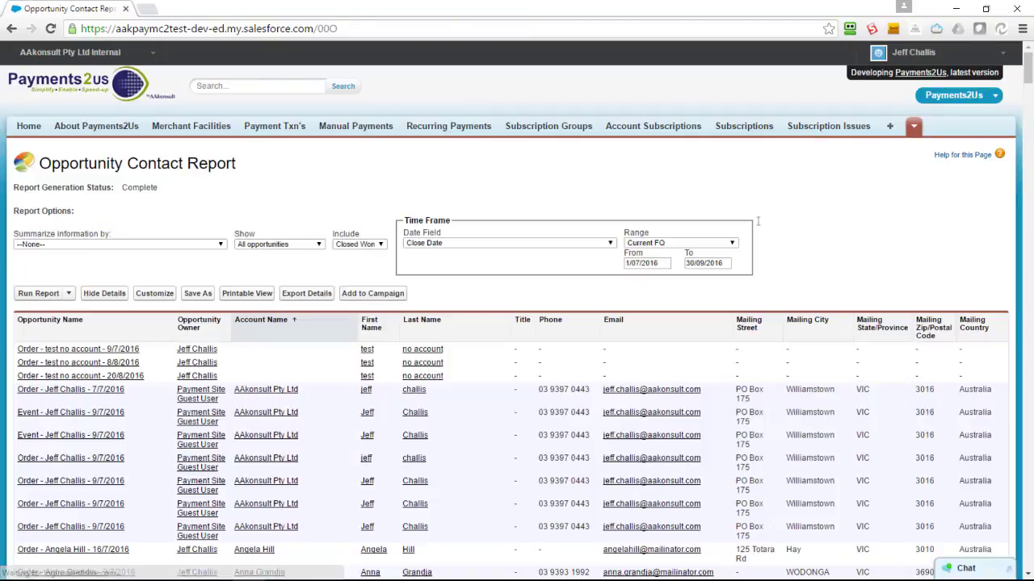
Open the Annual Statement 15/16 campaign and examine its Campaign Members list and statement details.
{"action": "left_click", "coordinate": [912, 127]}
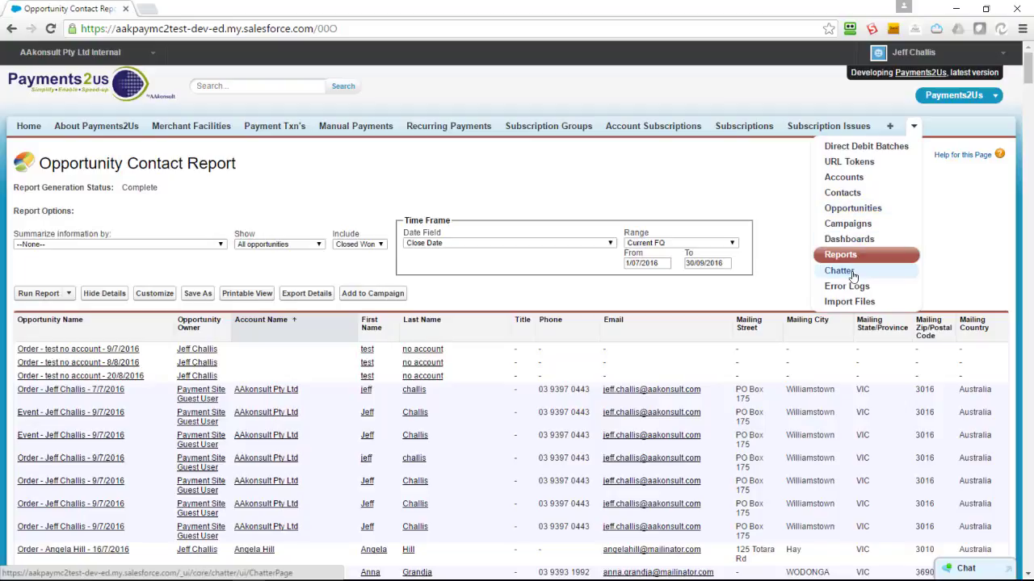
{"action": "left_click", "coordinate": [848, 224]}
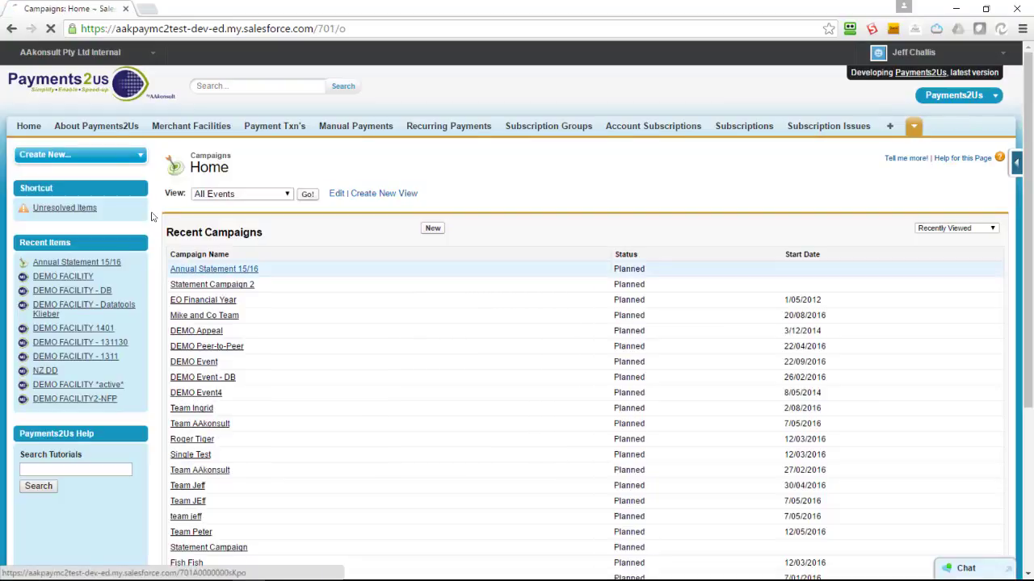
{"action": "left_click", "coordinate": [190, 269]}
{"action": "scroll", "coordinate": [190, 270], "scroll_direction": "down", "scroll_amount": 7}
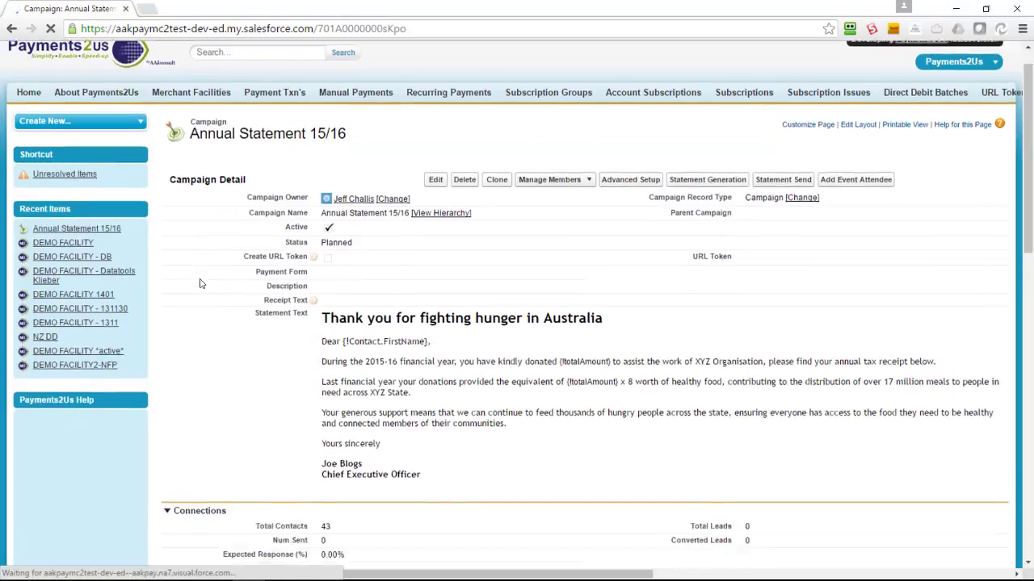
{"action": "scroll", "coordinate": [206, 305], "scroll_direction": "down", "scroll_amount": 2}
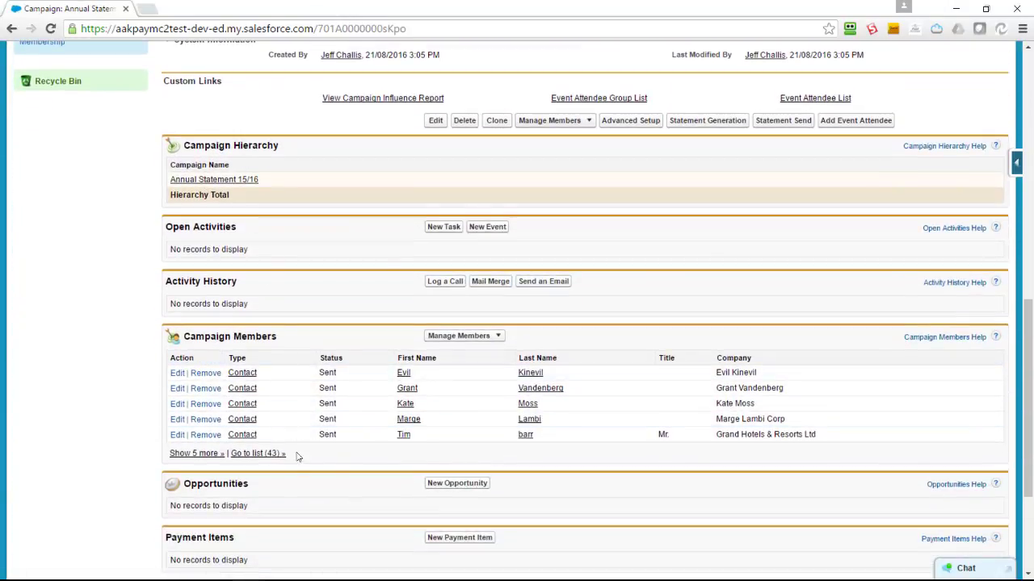
{"action": "scroll", "coordinate": [317, 276], "scroll_direction": "up", "scroll_amount": 8}
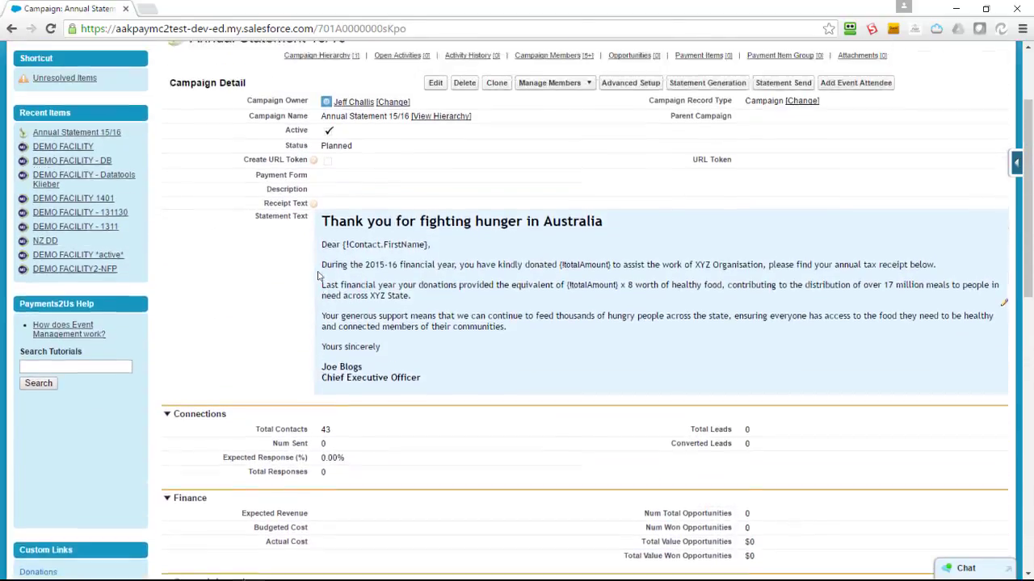
{"action": "scroll", "coordinate": [317, 276], "scroll_direction": "up", "scroll_amount": 2}
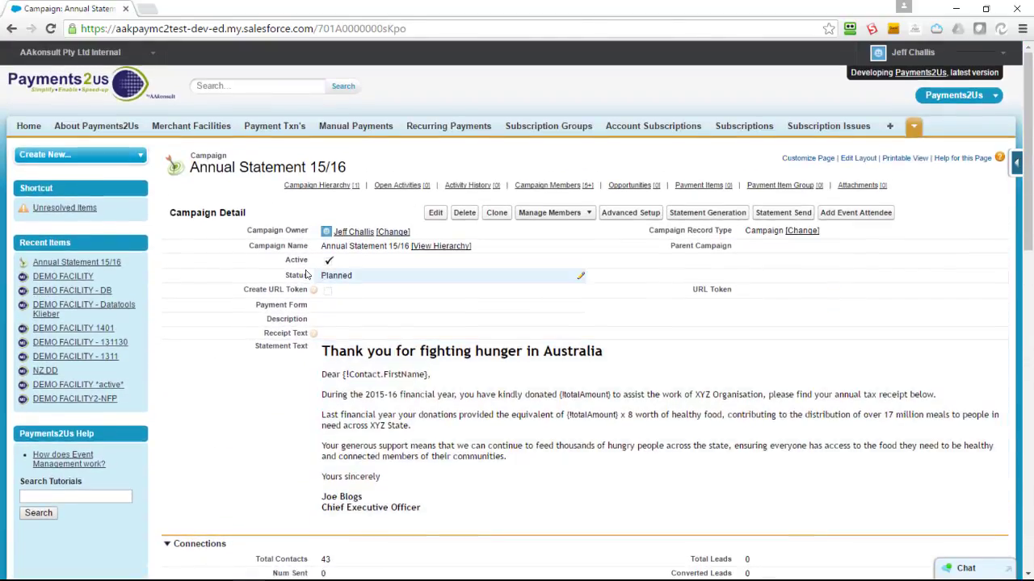
Generate statements for all Annual Statement 15/16 campaign members using DEMO FACILITY, from 1/07/2015 to 30/06/2016, and return to the campaign.
{"action": "left_click", "coordinate": [696, 216]}
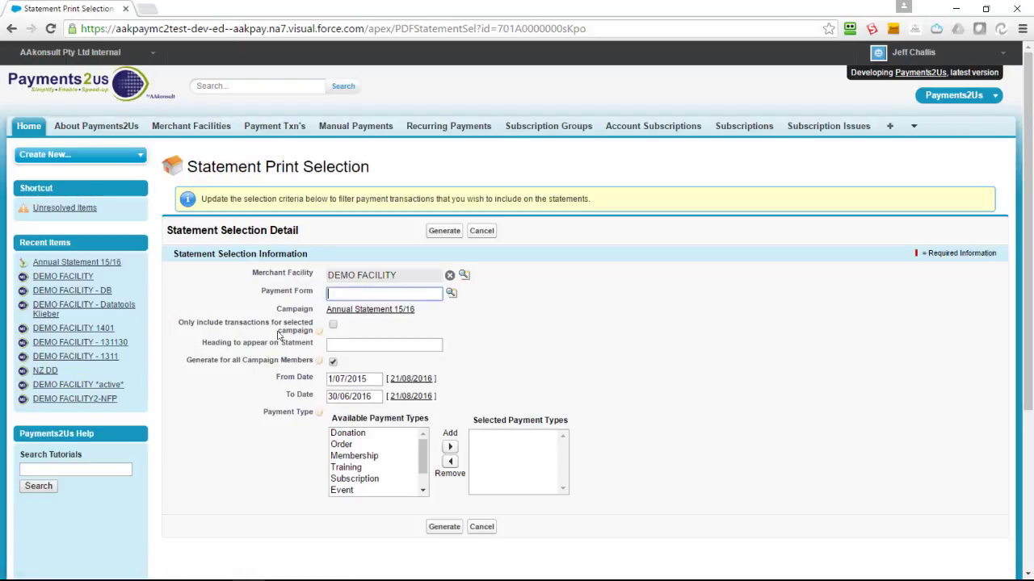
{"action": "scroll", "coordinate": [277, 337], "scroll_direction": "down", "scroll_amount": 2}
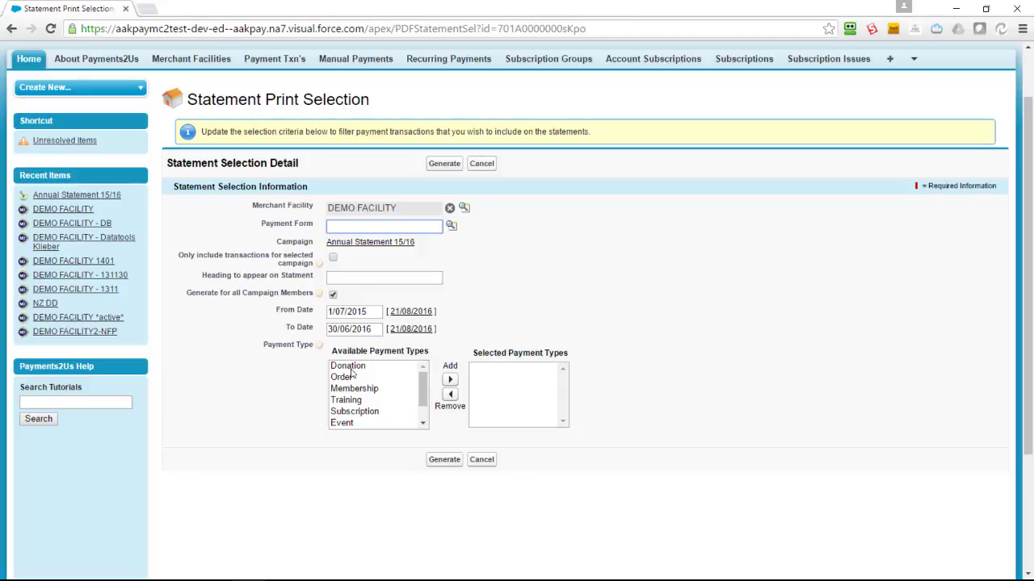
{"action": "left_click", "coordinate": [444, 460]}
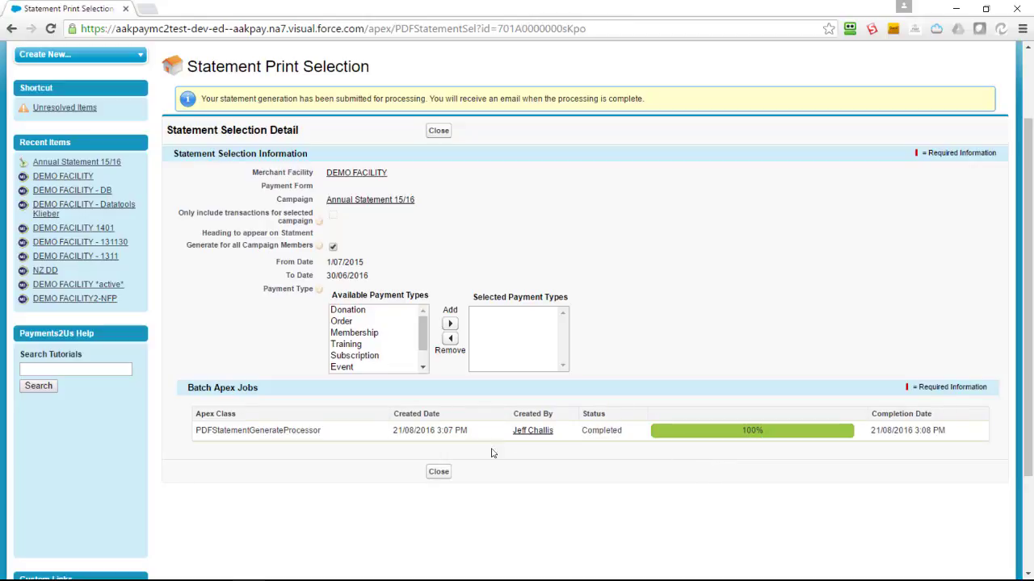
{"action": "left_click", "coordinate": [439, 473]}
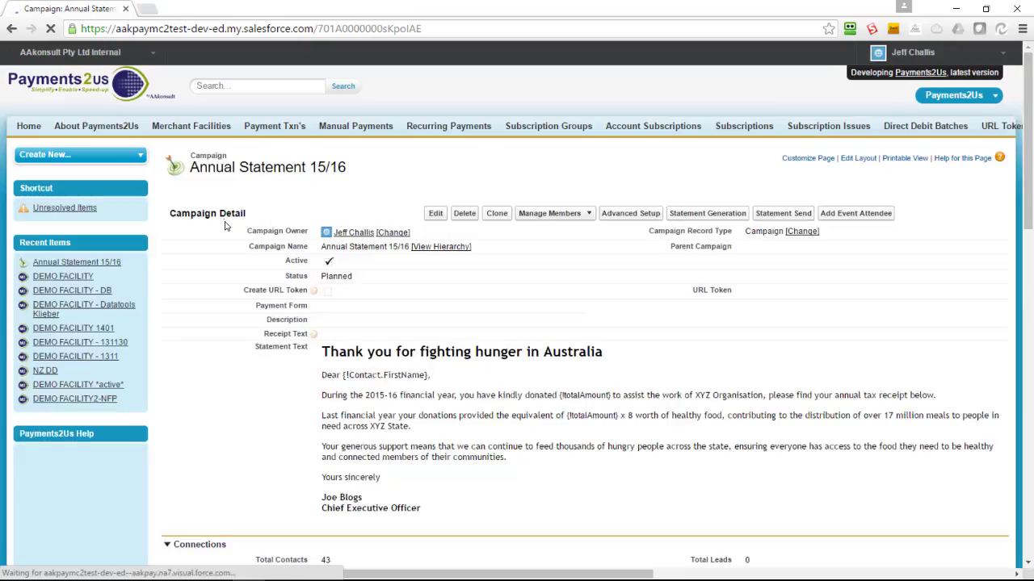
Open the first listed campaign member's contact record and examine its Activity History and Notes & Attachments for the annual statement.
{"action": "scroll", "coordinate": [254, 260], "scroll_direction": "down", "scroll_amount": 7}
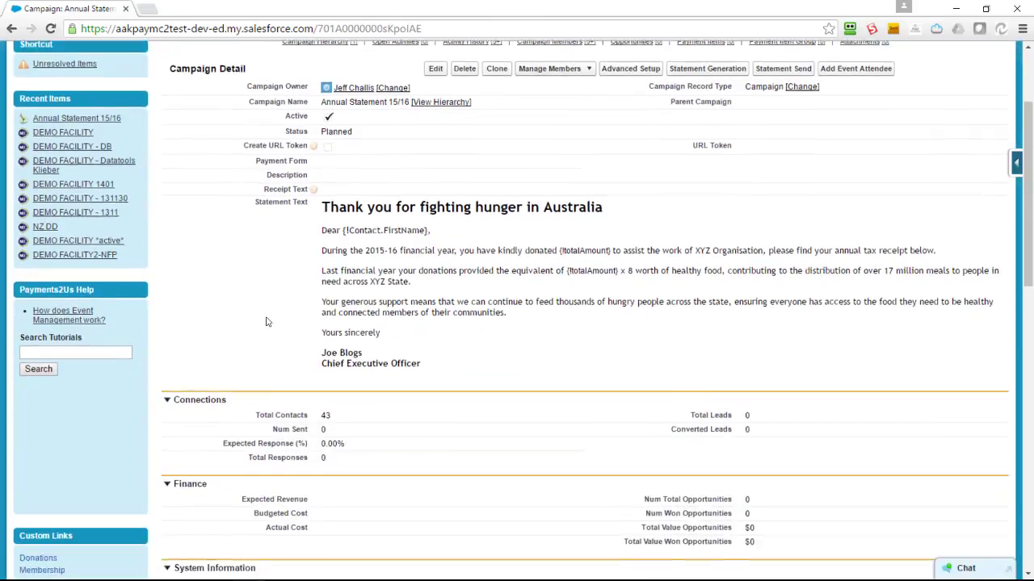
{"action": "scroll", "coordinate": [267, 390], "scroll_direction": "down", "scroll_amount": 2}
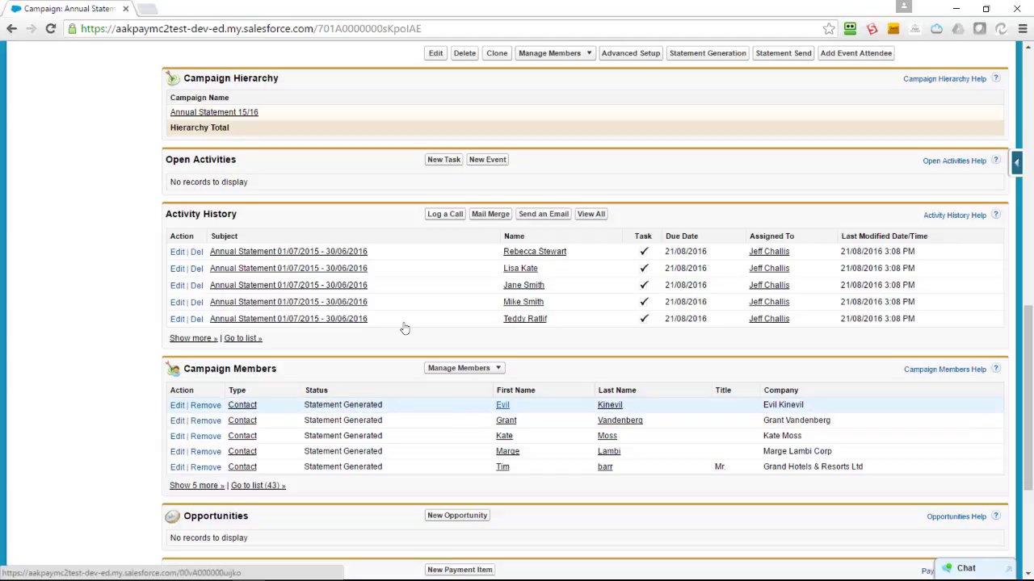
{"action": "left_click", "coordinate": [503, 407]}
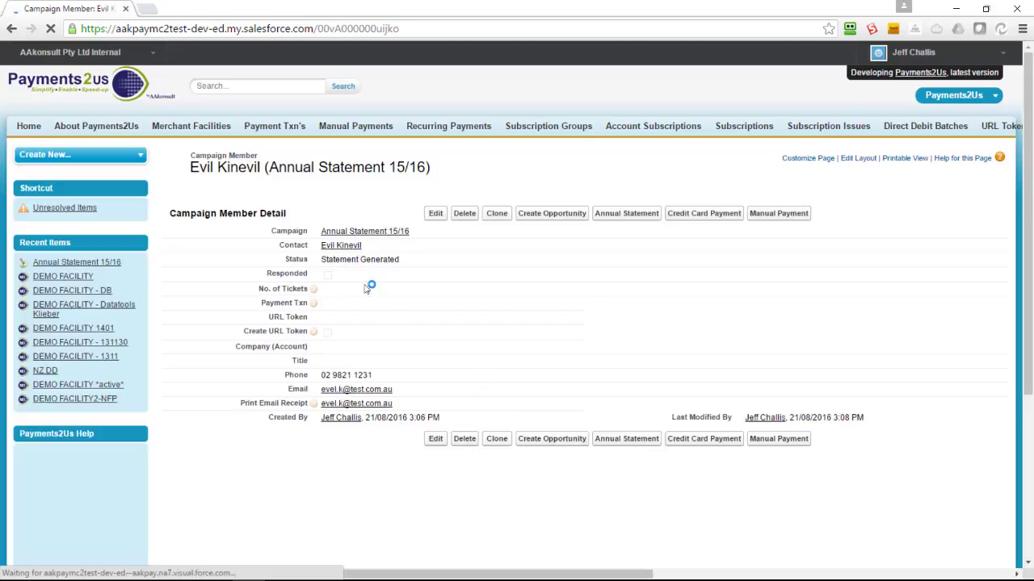
{"action": "mouse_move", "coordinate": [343, 253]}
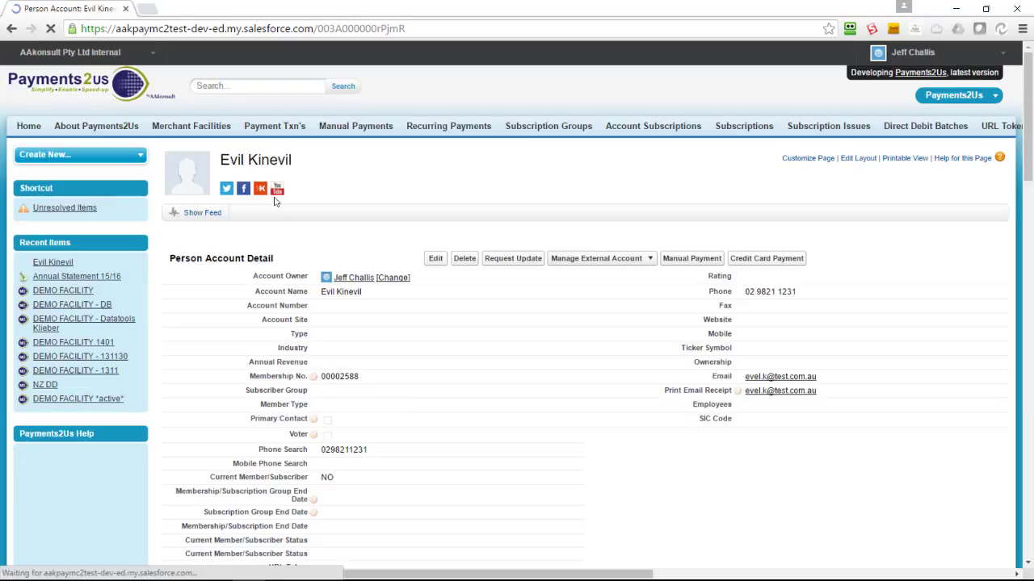
{"action": "scroll", "coordinate": [307, 319], "scroll_direction": "down", "scroll_amount": 10}
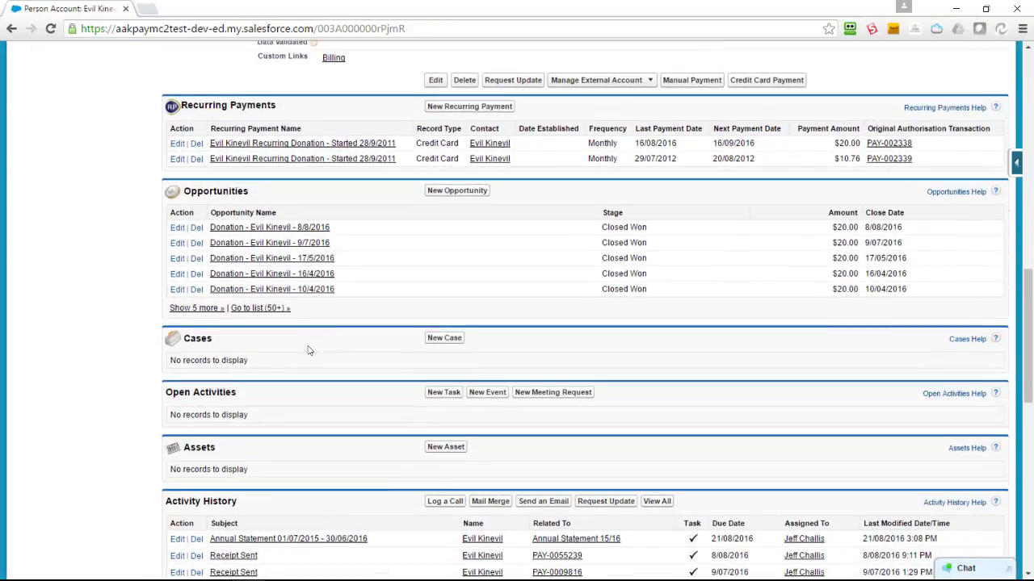
{"action": "scroll", "coordinate": [307, 350], "scroll_direction": "down", "scroll_amount": 2}
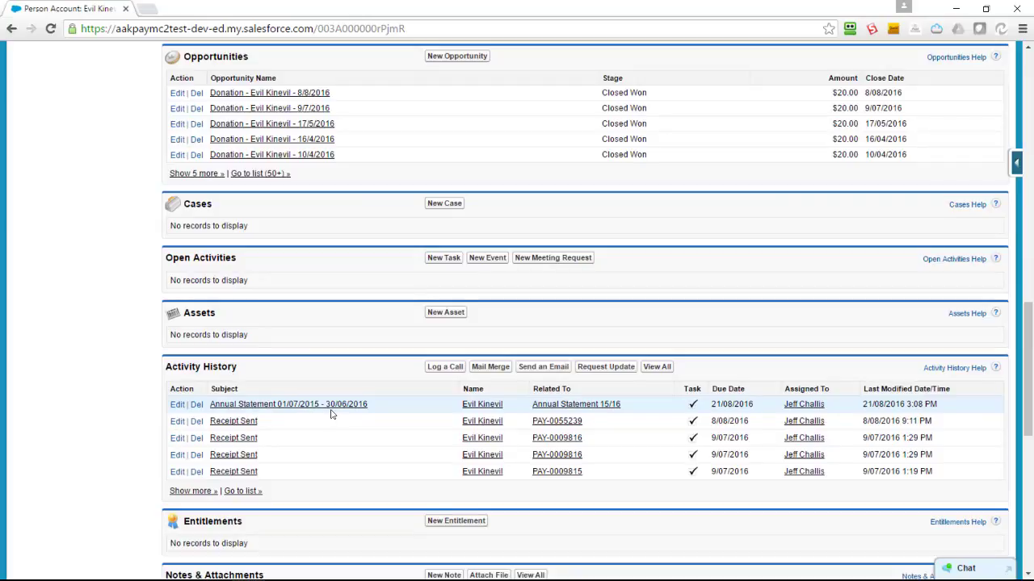
{"action": "scroll", "coordinate": [331, 414], "scroll_direction": "down", "scroll_amount": 2}
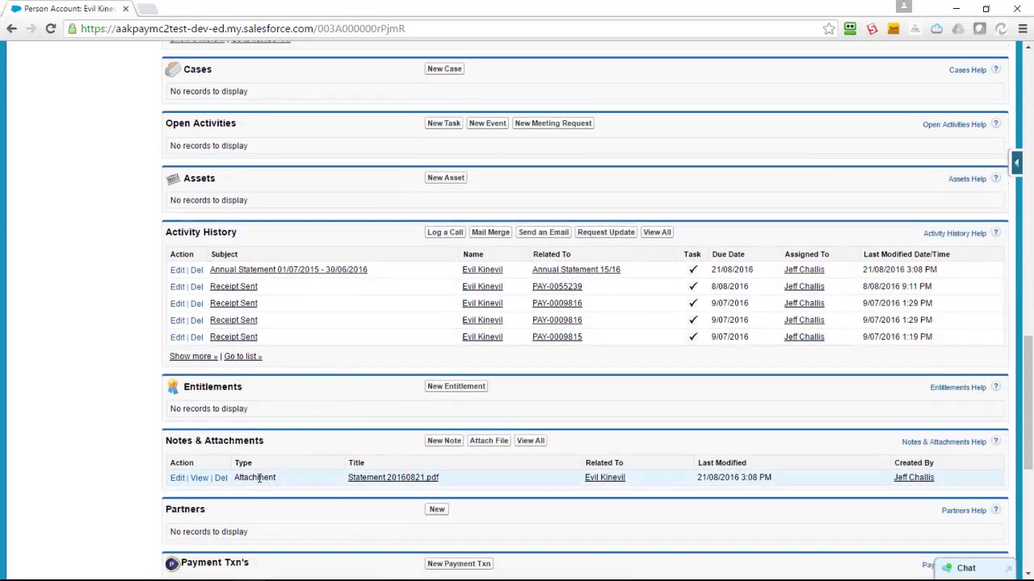
View the attached Statement 20160821.pdf and examine its merged letter text, donation transactions and total.
{"action": "left_click", "coordinate": [200, 478]}
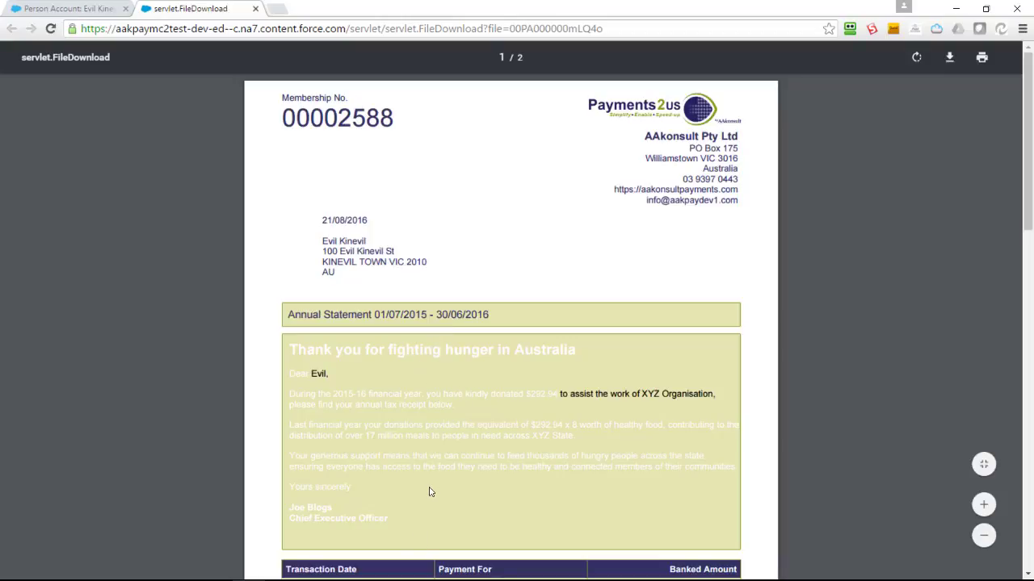
{"action": "scroll", "coordinate": [430, 492], "scroll_direction": "down", "scroll_amount": 1}
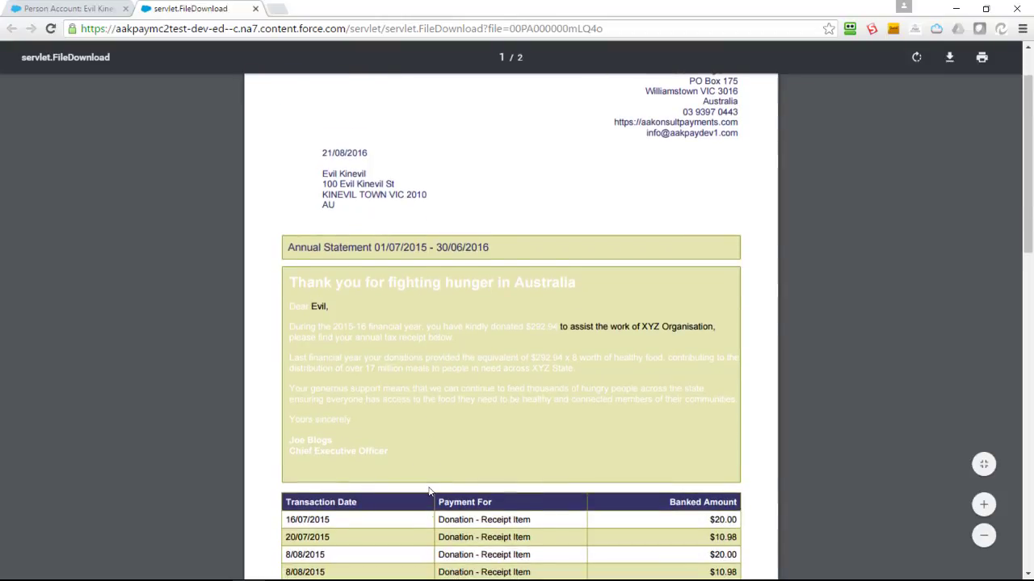
{"action": "scroll", "coordinate": [430, 492], "scroll_direction": "down", "scroll_amount": 1}
{"action": "scroll", "coordinate": [482, 466], "scroll_direction": "down", "scroll_amount": 3}
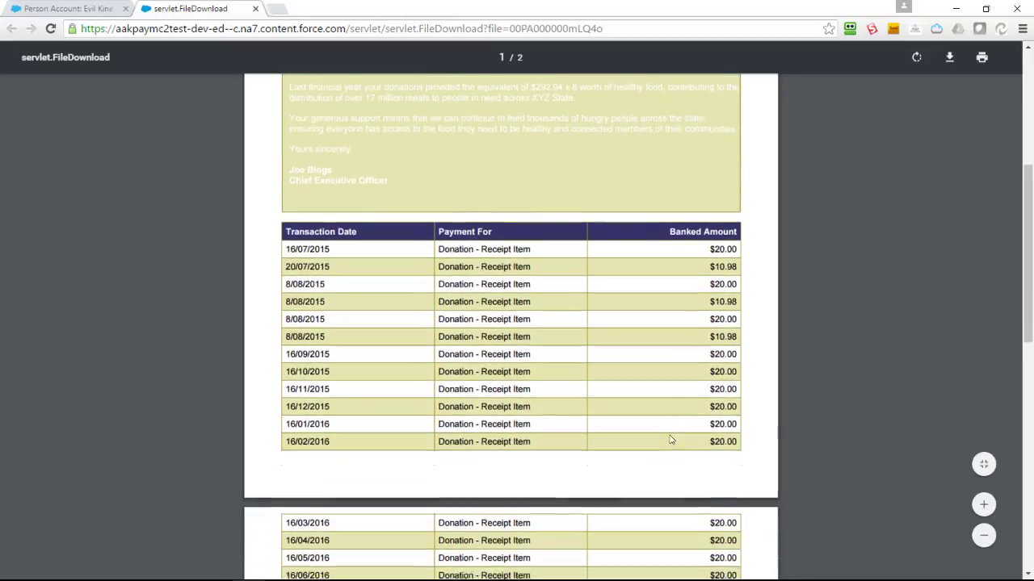
{"action": "scroll", "coordinate": [671, 439], "scroll_direction": "down", "scroll_amount": 2}
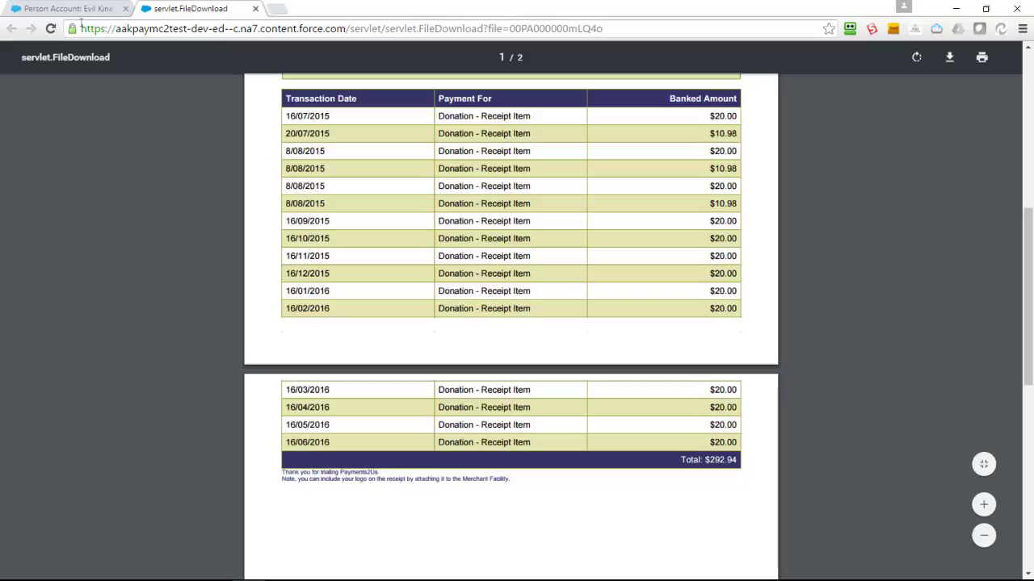
{"action": "scroll", "coordinate": [408, 216], "scroll_direction": "up", "scroll_amount": 1}
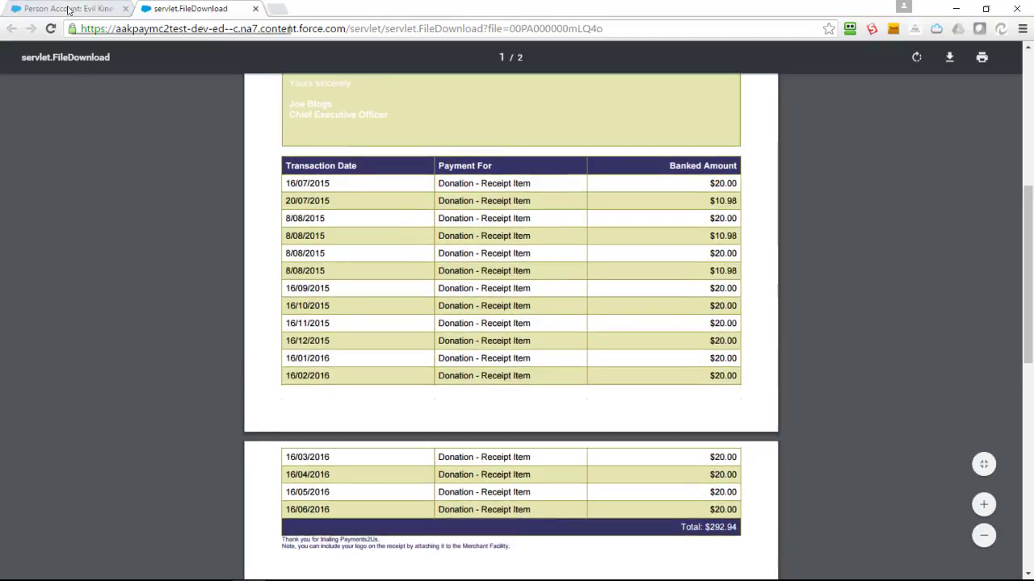
Return to the Annual Statement 15/16 campaign and process the emailing of the generated statements to its members.
{"action": "left_click", "coordinate": [69, 10]}
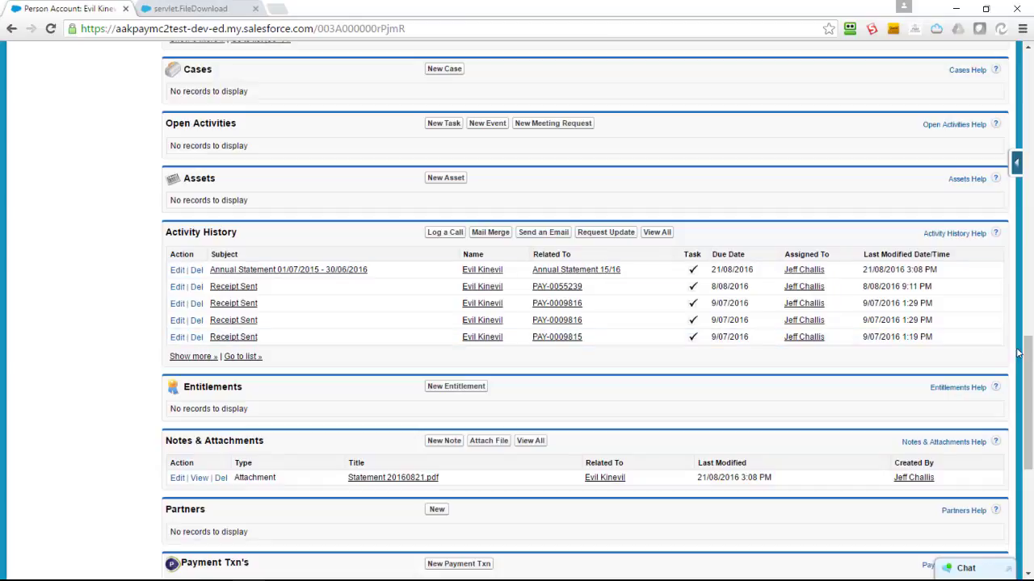
{"action": "left_click_drag", "start_coordinate": [1027, 355], "coordinate": [1026, 70]}
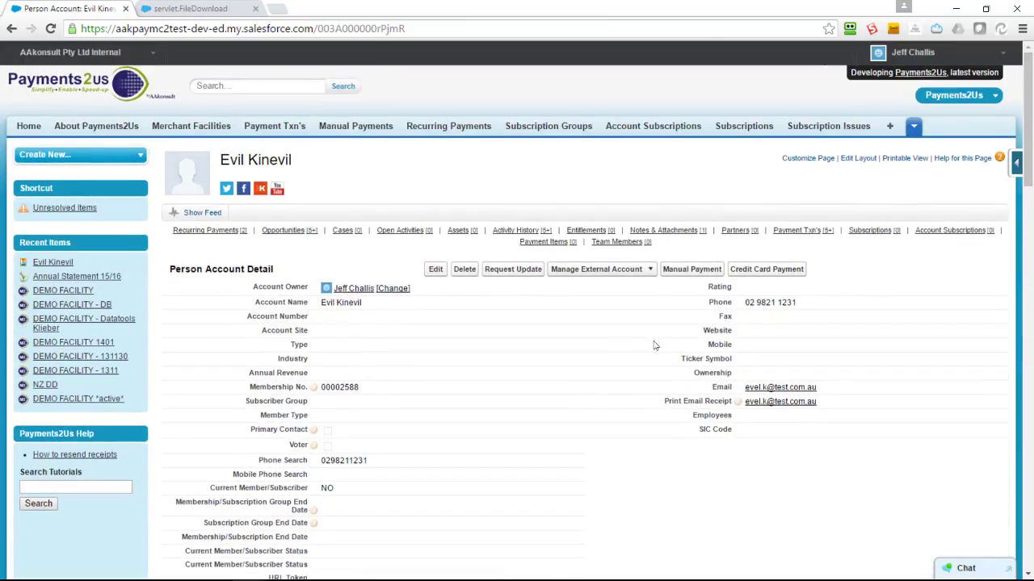
{"action": "left_click", "coordinate": [65, 277]}
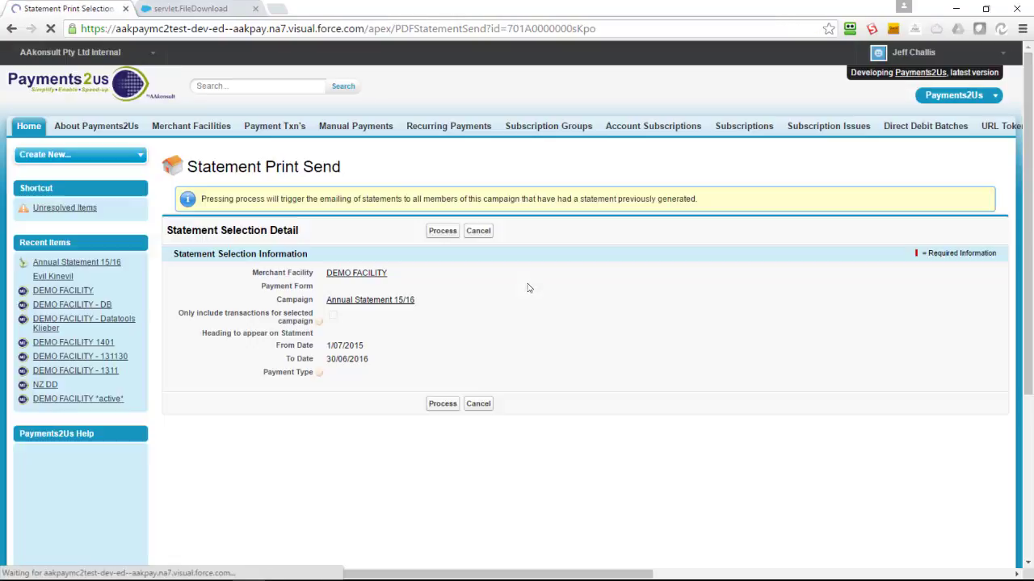
{"action": "left_click", "coordinate": [443, 232]}
{"action": "scroll", "coordinate": [356, 190], "scroll_direction": "down", "scroll_amount": 1}
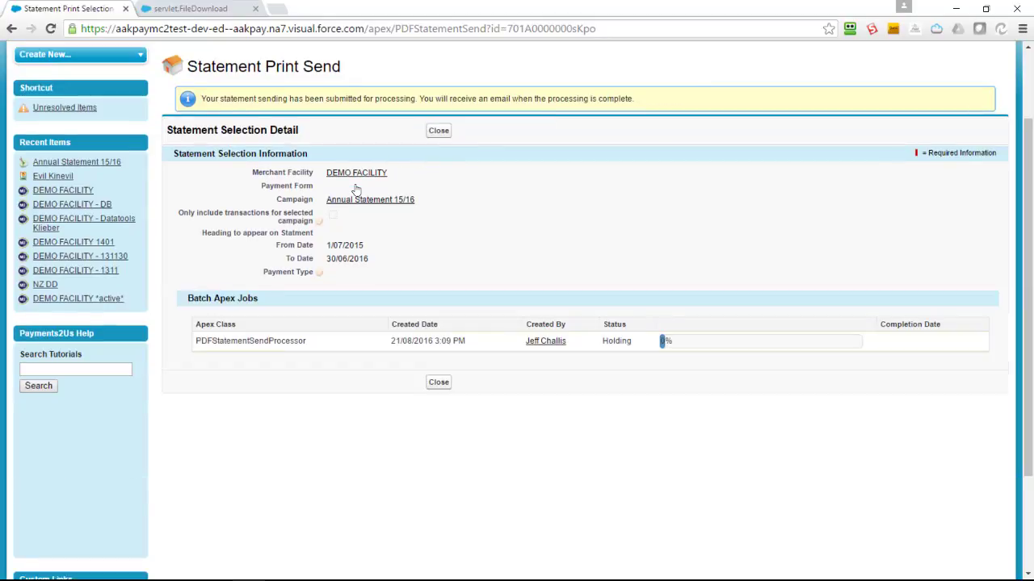